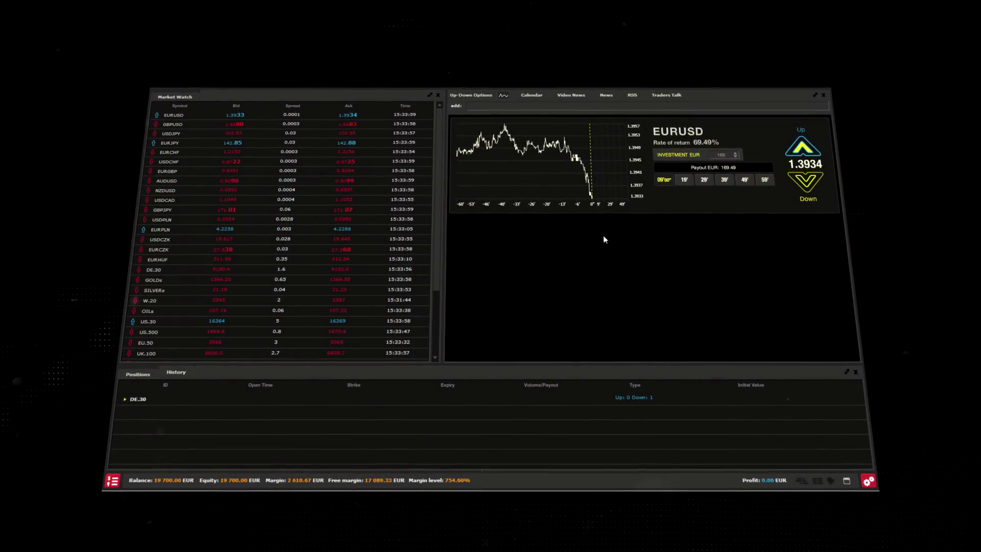
# Step: Add an EURHUF option panel and buy an Up option on EURHUF
pyautogui.moveTo(547, 274); pyautogui.dragTo(547, 271)
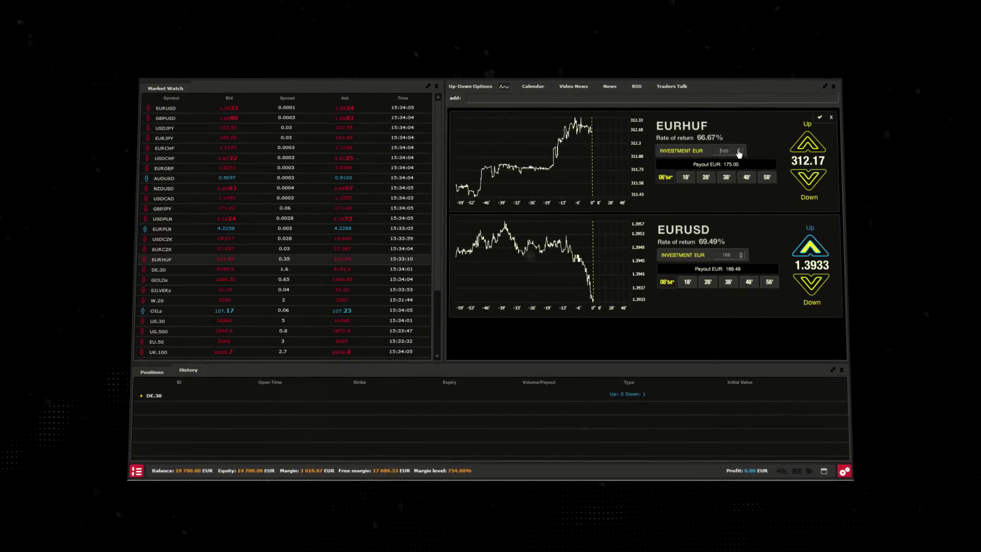
pyautogui.click(813, 142)
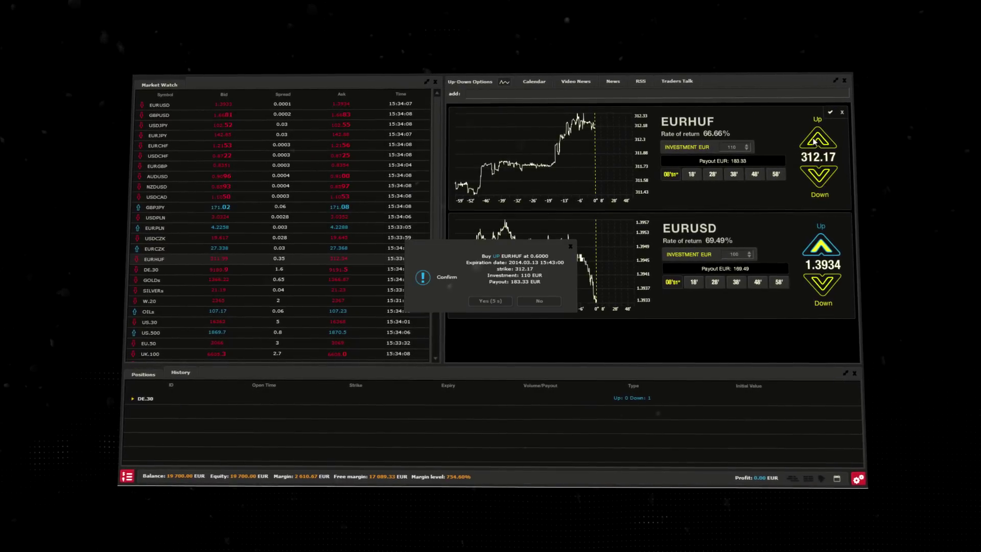
pyautogui.click(500, 301)
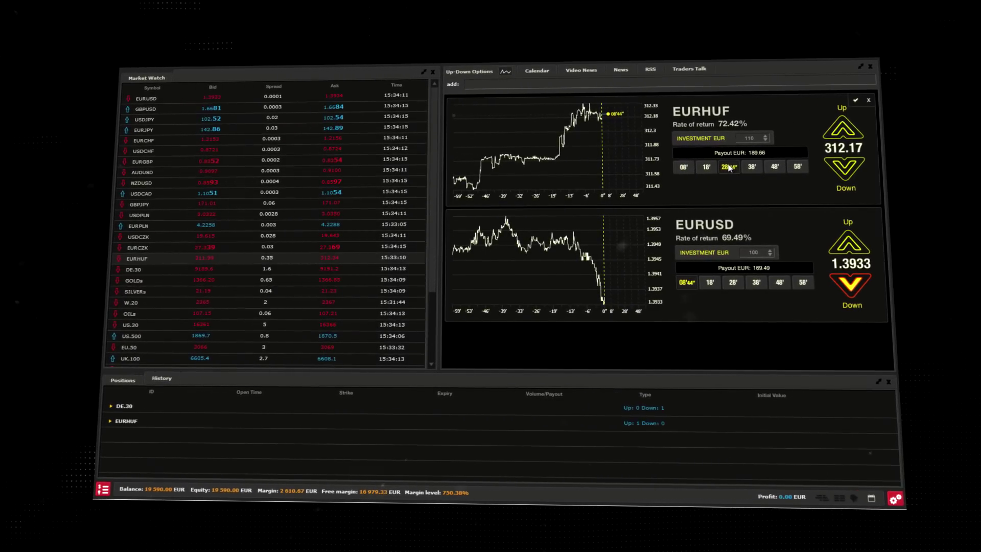
# Step: Buy a Down option on EURUSD, then request closing the EURHUF panel
pyautogui.click(863, 286)
pyautogui.click(500, 305)
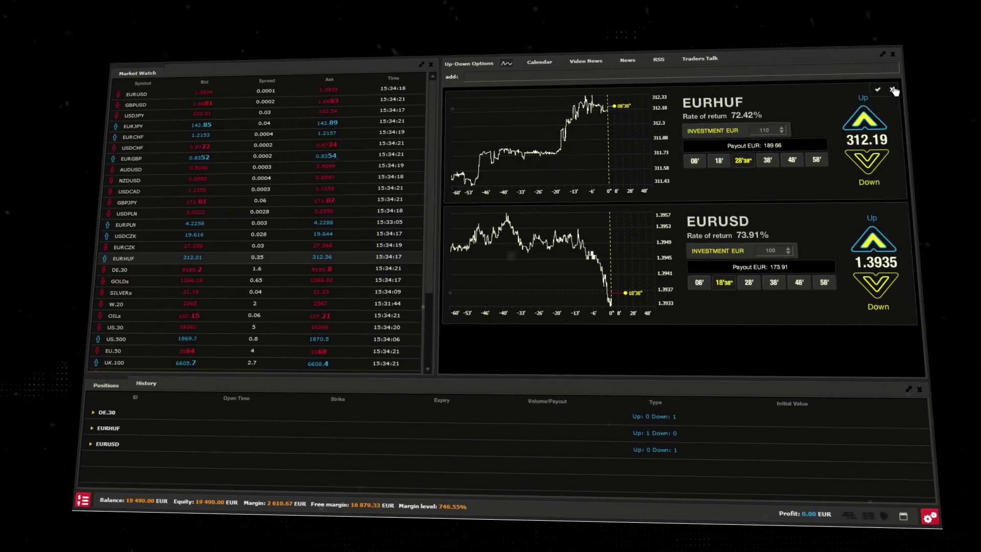
pyautogui.click(894, 89)
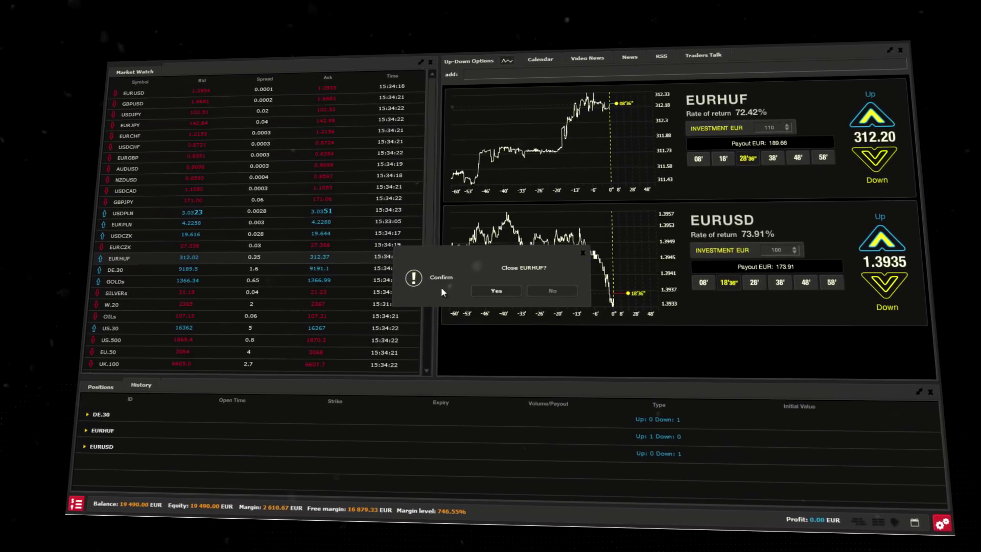
# Step: Confirm closing the EURHUF panel and switch to the Options platform
pyautogui.click(481, 291)
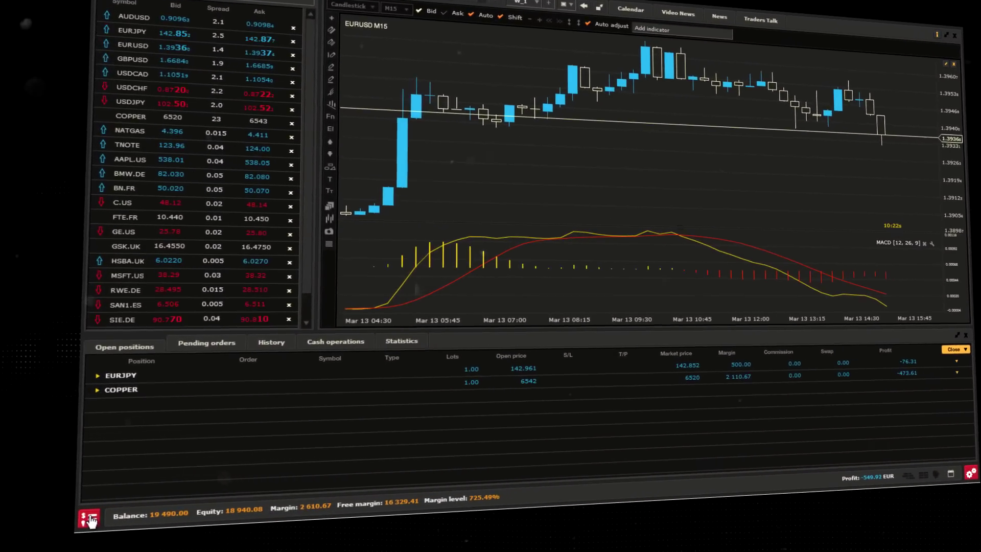
pyautogui.click(89, 519)
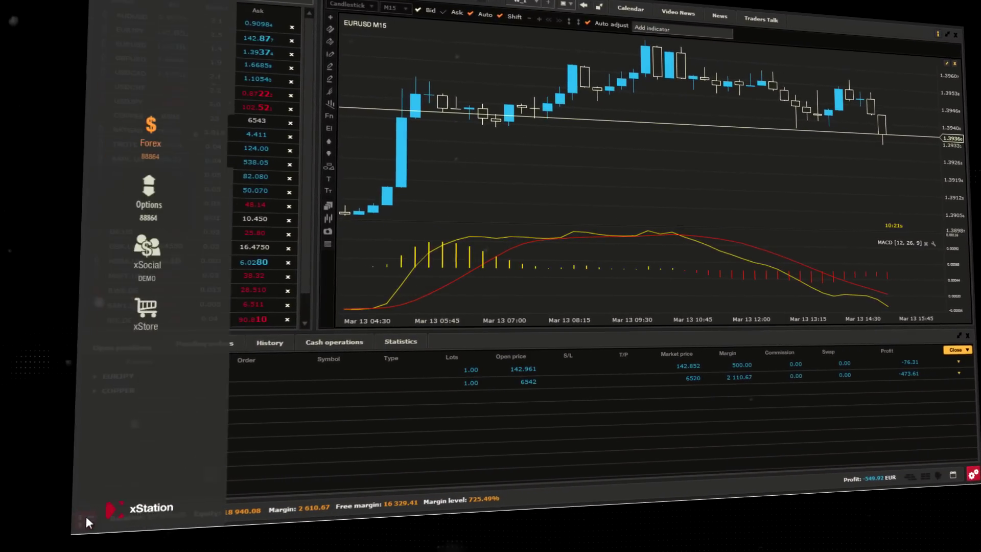
pyautogui.click(163, 188)
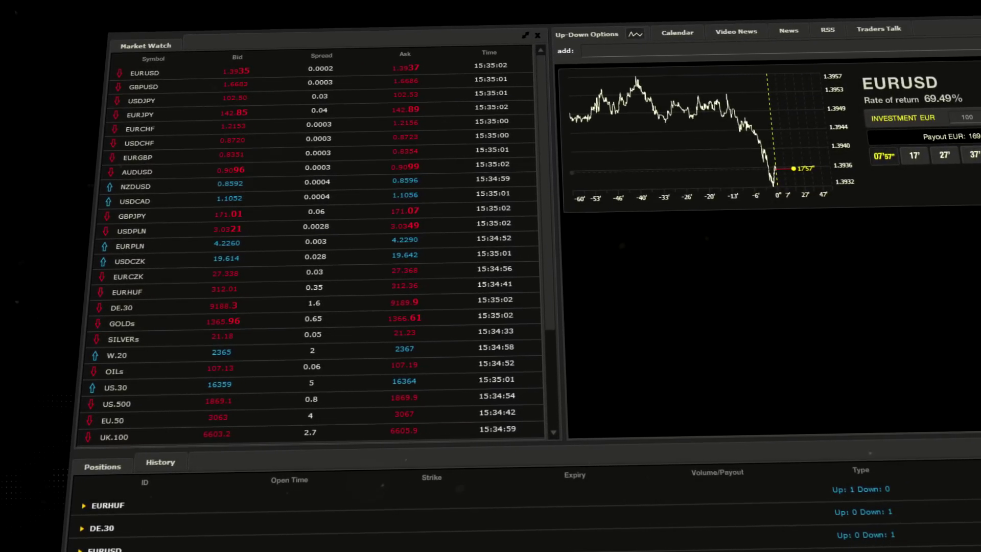
# Step: Move the Bid column in Market Watch so it sits after Spread
pyautogui.scroll(-1, 542, 170)
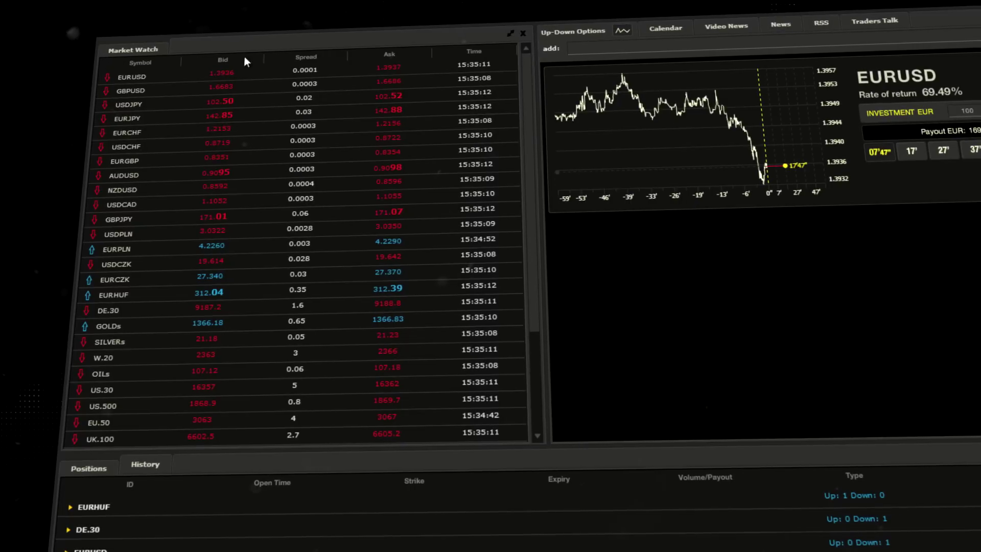
pyautogui.moveTo(230, 60); pyautogui.dragTo(327, 58)
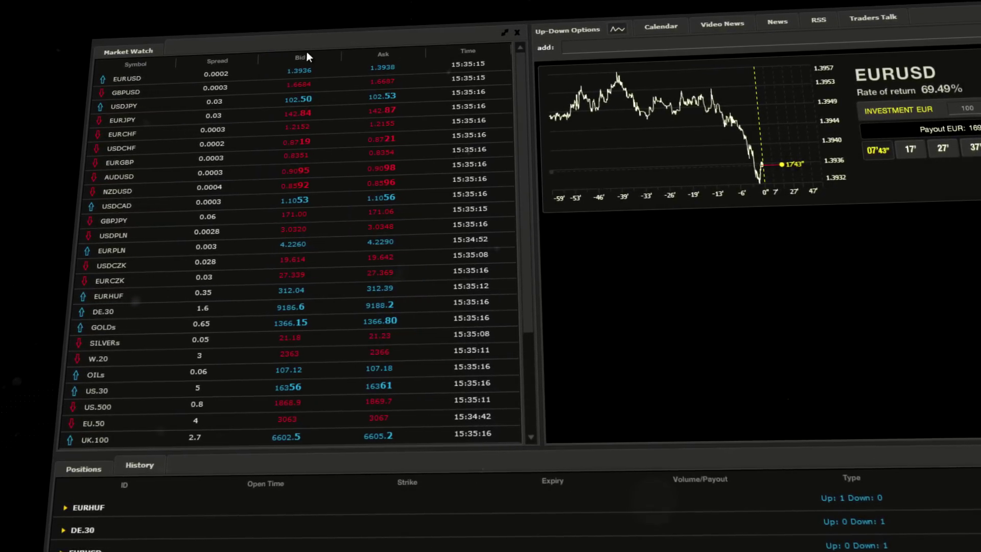
# Step: Remove the Spread column from Market Watch using Personalize table's view
pyautogui.rightClick(235, 60)
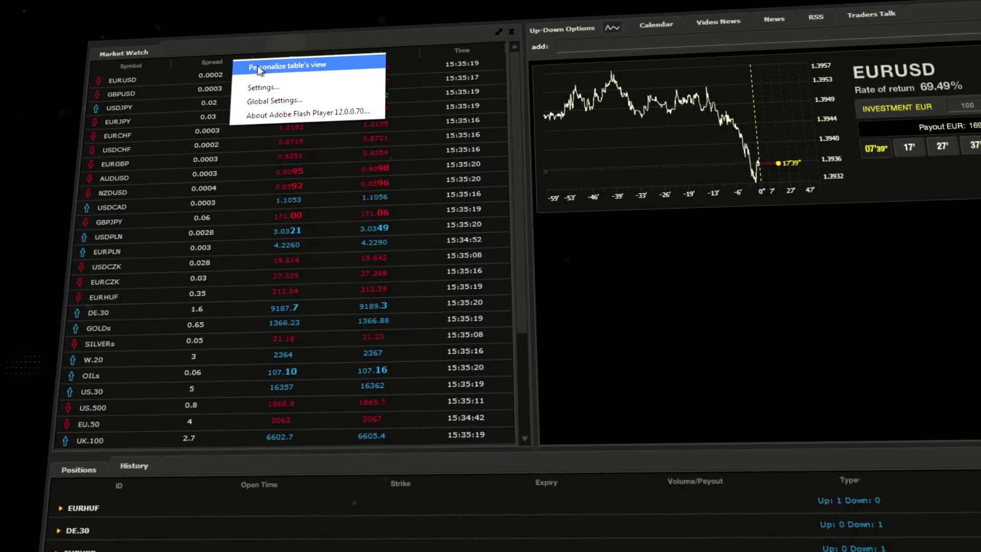
pyautogui.click(257, 68)
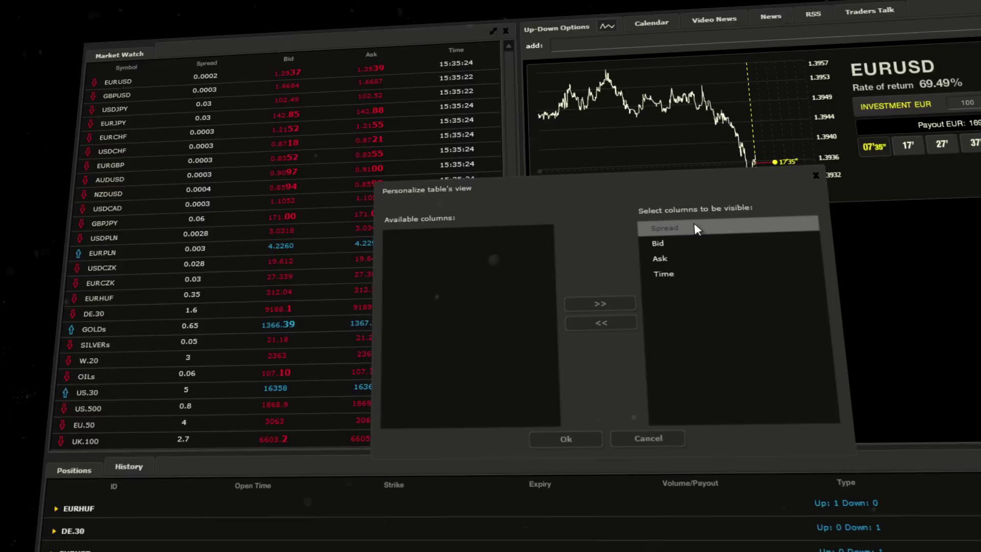
pyautogui.click(608, 323)
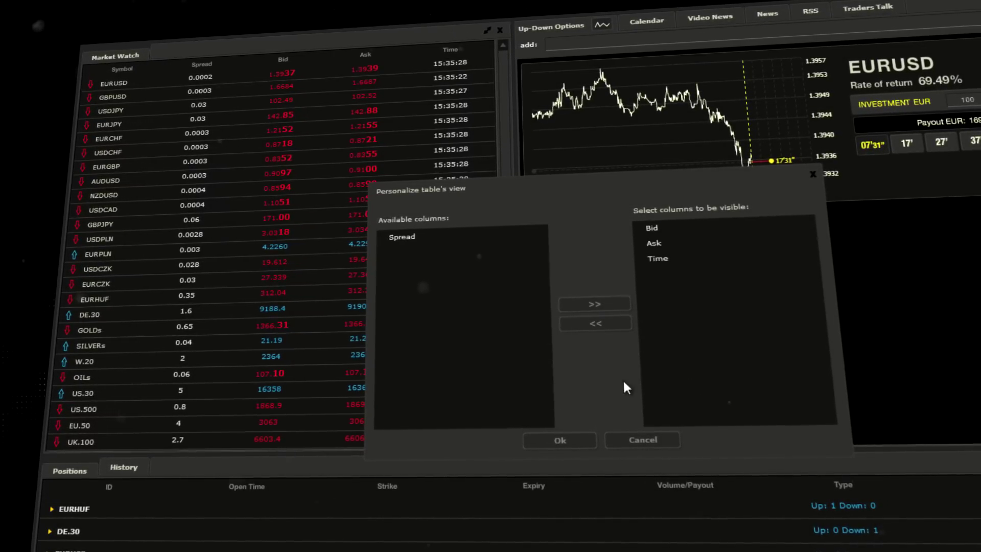
pyautogui.click(548, 443)
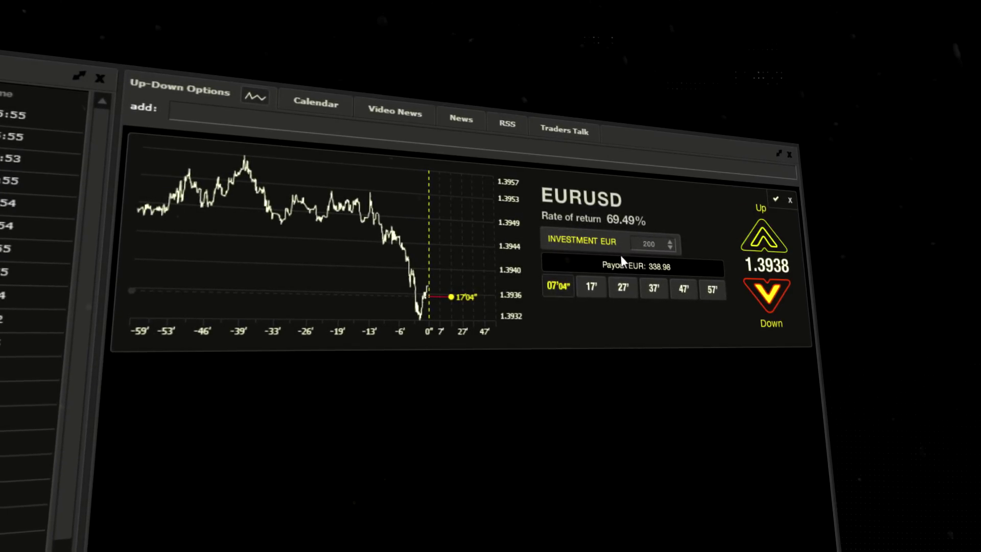
# Step: Compare the 17' expiry, return to the nearest, and enter a 500 EUR EURUSD investment
pyautogui.click(585, 284)
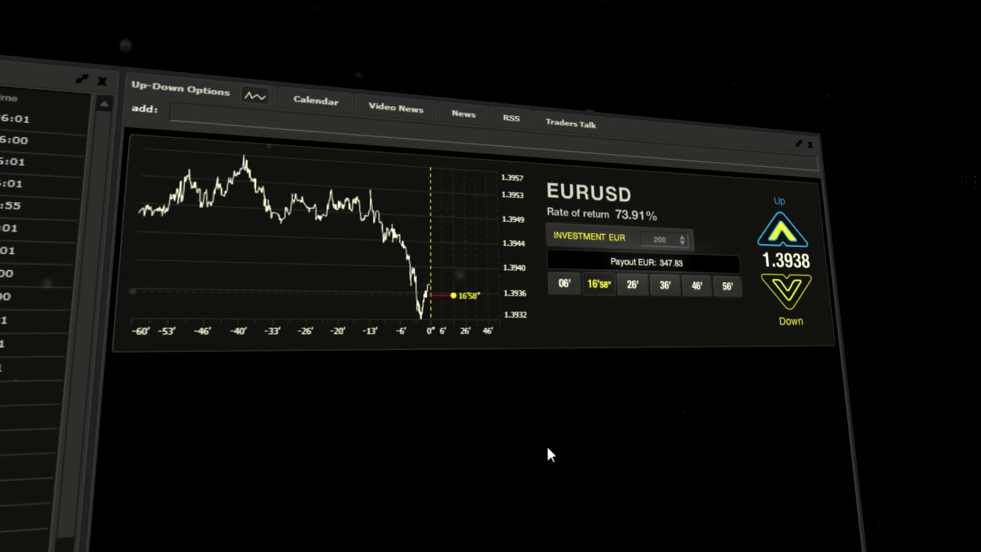
pyautogui.click(566, 283)
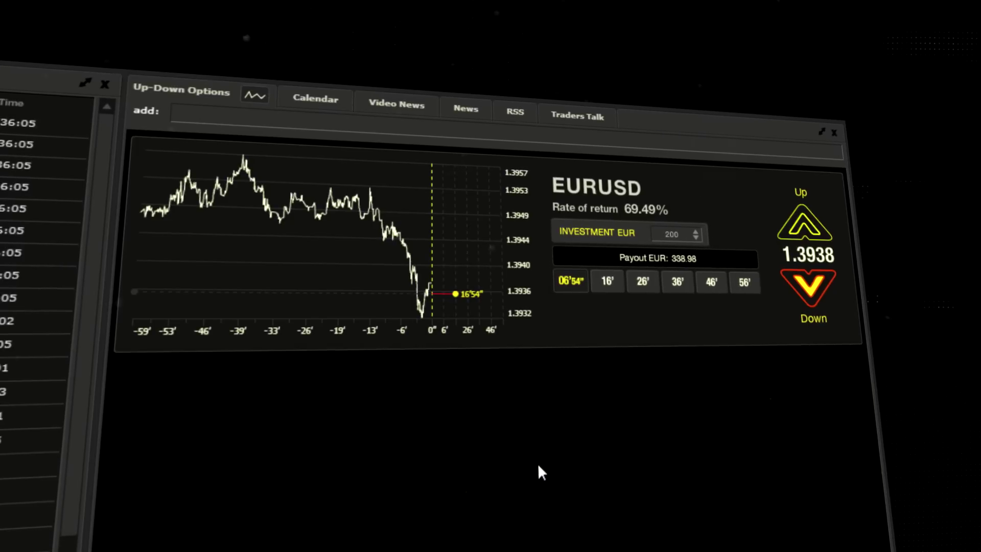
pyautogui.doubleClick(643, 232)
pyautogui.write('500')
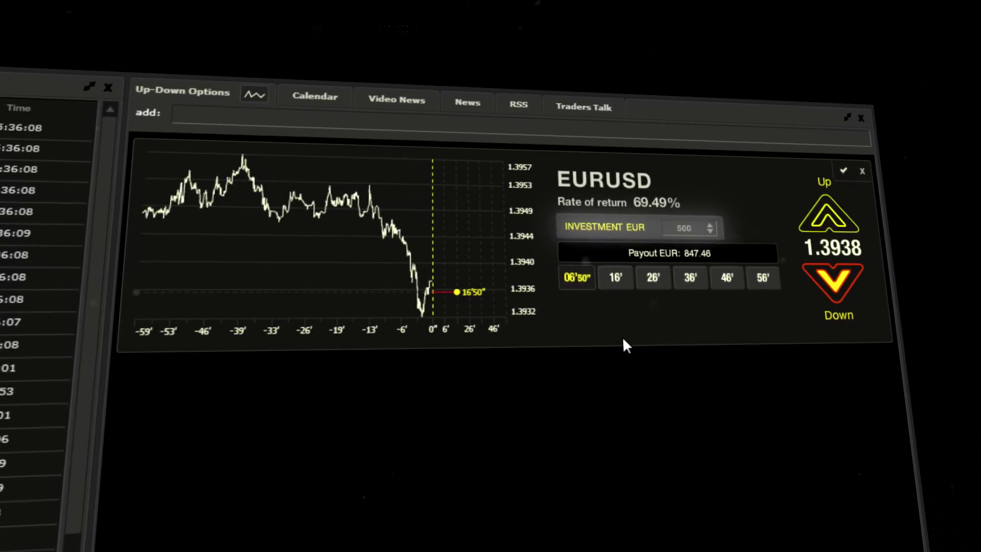
# Step: Check the 26', 36' and 46' expiry rates, reselect the nearest expiry, and confirm
pyautogui.click(654, 277)
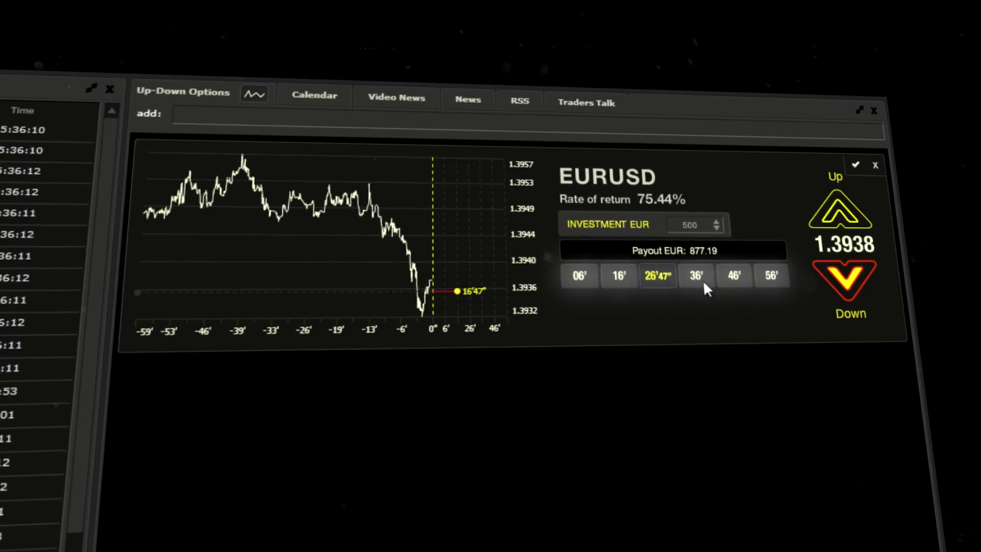
pyautogui.click(692, 277)
pyautogui.click(735, 278)
pyautogui.click(580, 276)
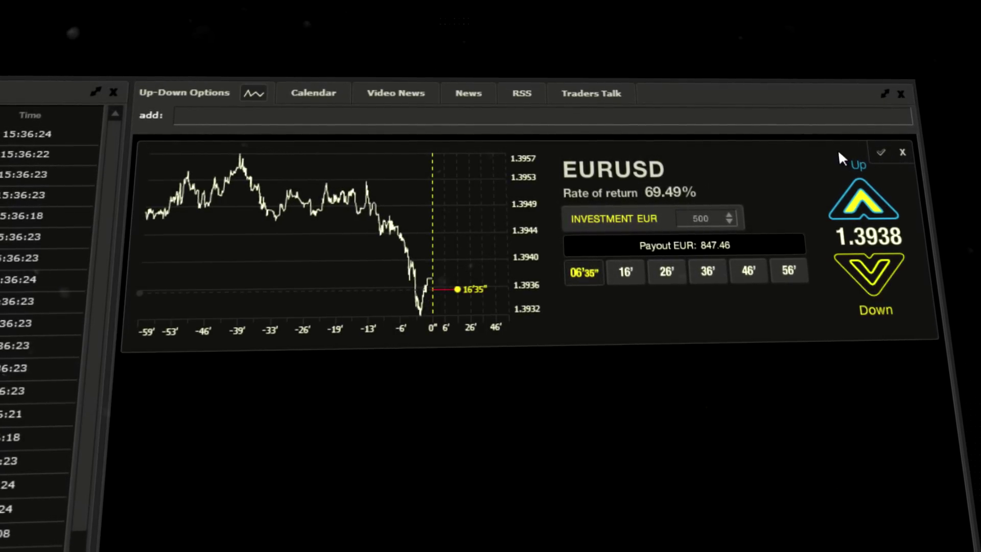
pyautogui.click(886, 154)
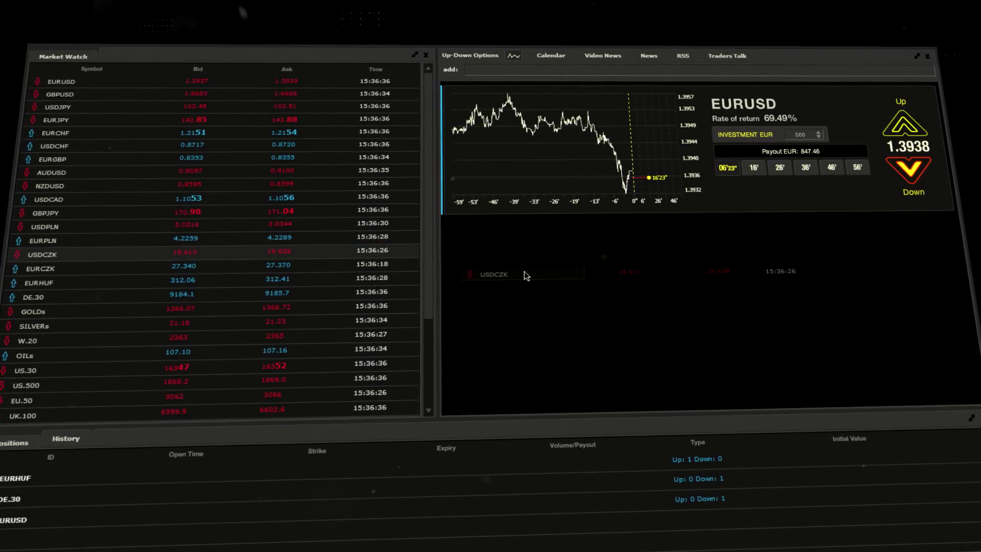
# Step: Add a GOLDs panel by searching 'gold', and remove the temporary USDCZK panel
pyautogui.moveTo(523, 297); pyautogui.dragTo(523, 293)
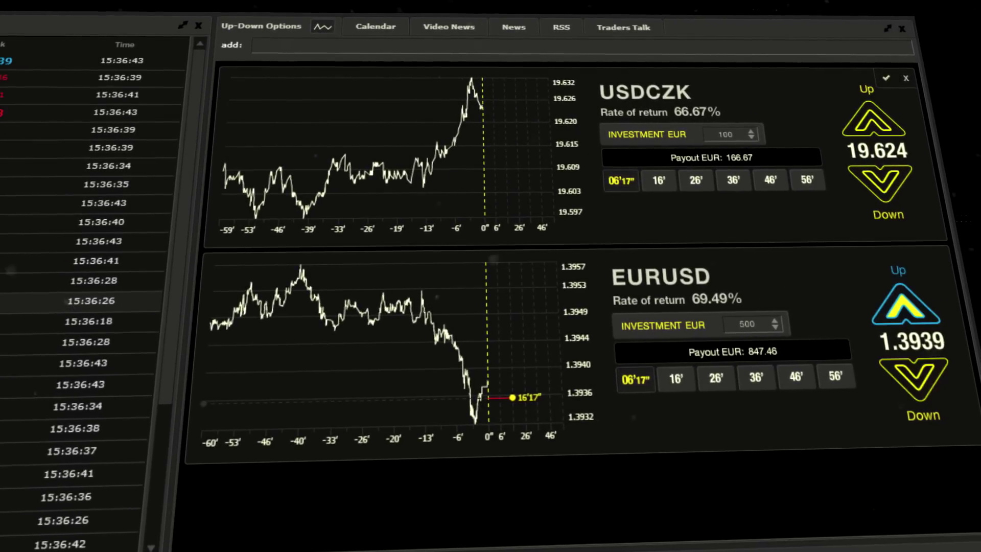
pyautogui.click(300, 45)
pyautogui.write('gold')
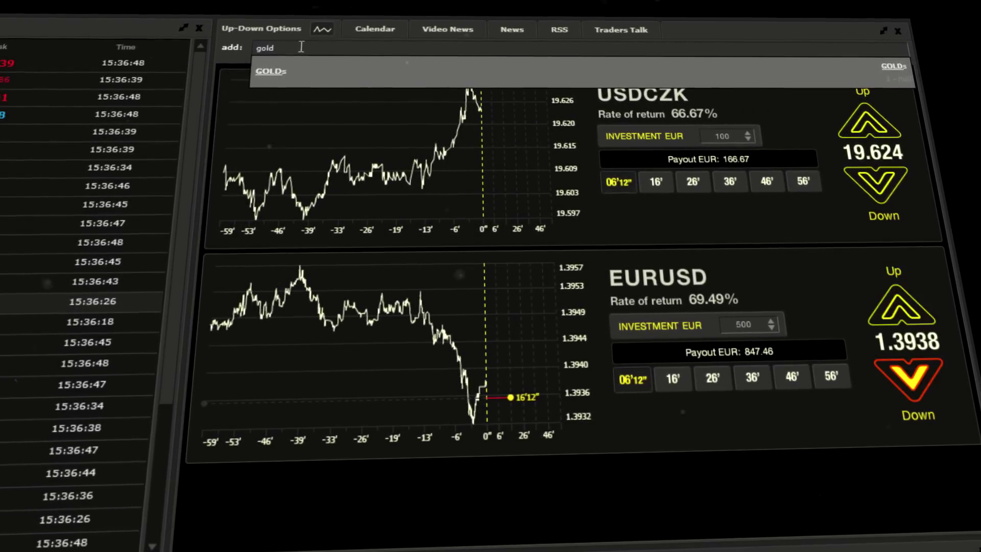
pyautogui.click(310, 66)
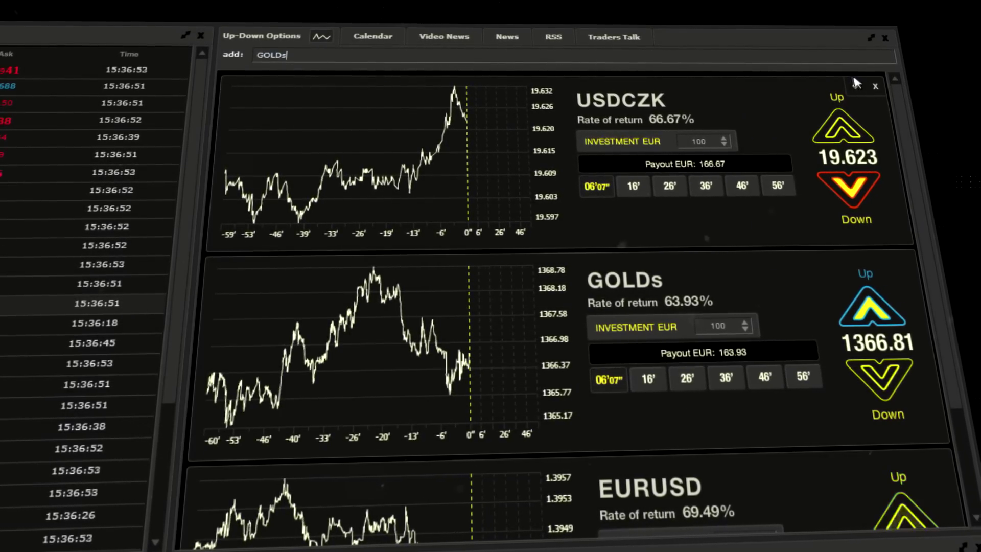
pyautogui.click(874, 88)
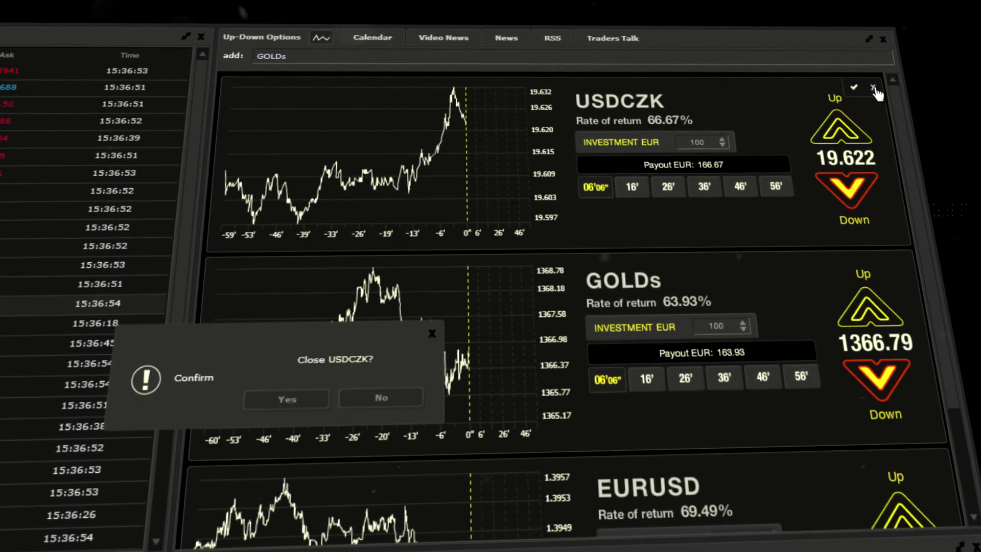
pyautogui.click(307, 401)
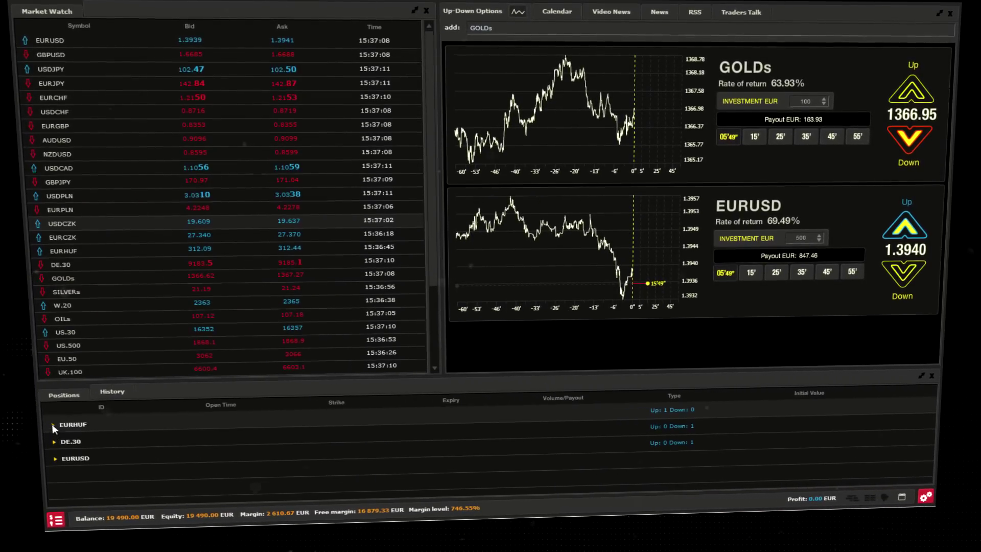
# Step: Expand and collapse the EURHUF and DE.30 position rows to view their trades
pyautogui.click(125, 426)
pyautogui.click(53, 427)
pyautogui.click(51, 437)
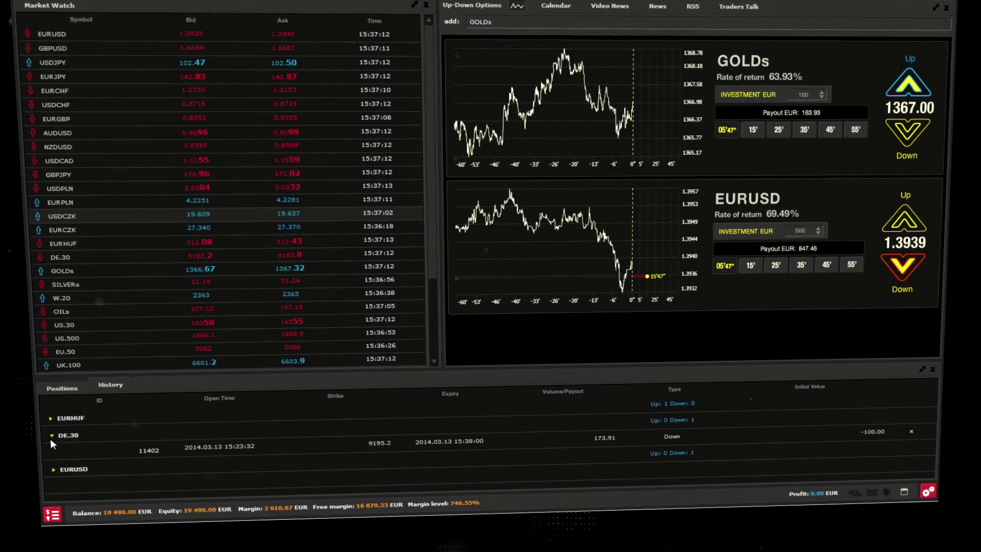
pyautogui.click(51, 437)
# Step: In the History list, move Type before Class Option and Instrument after Strike
pyautogui.click(116, 383)
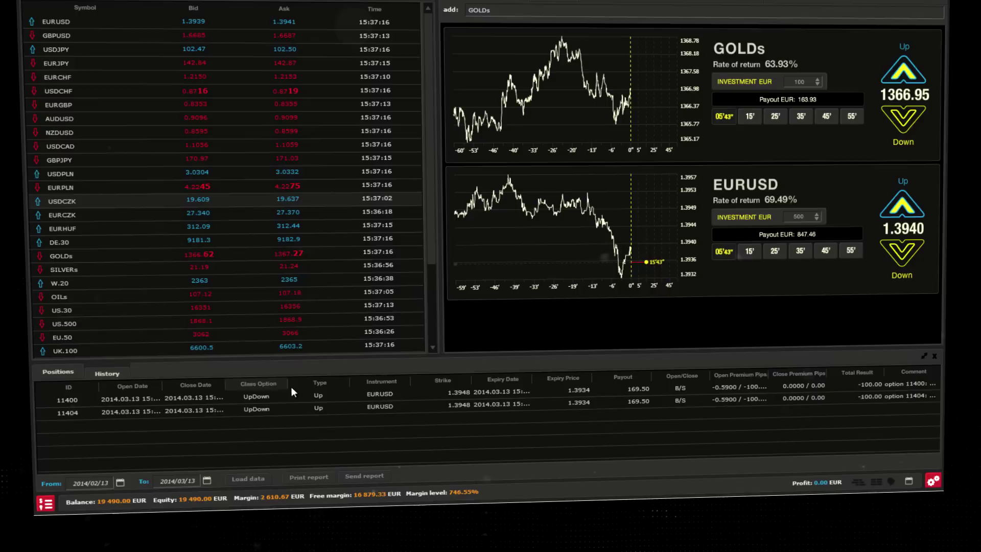
pyautogui.moveTo(304, 383); pyautogui.dragTo(237, 376)
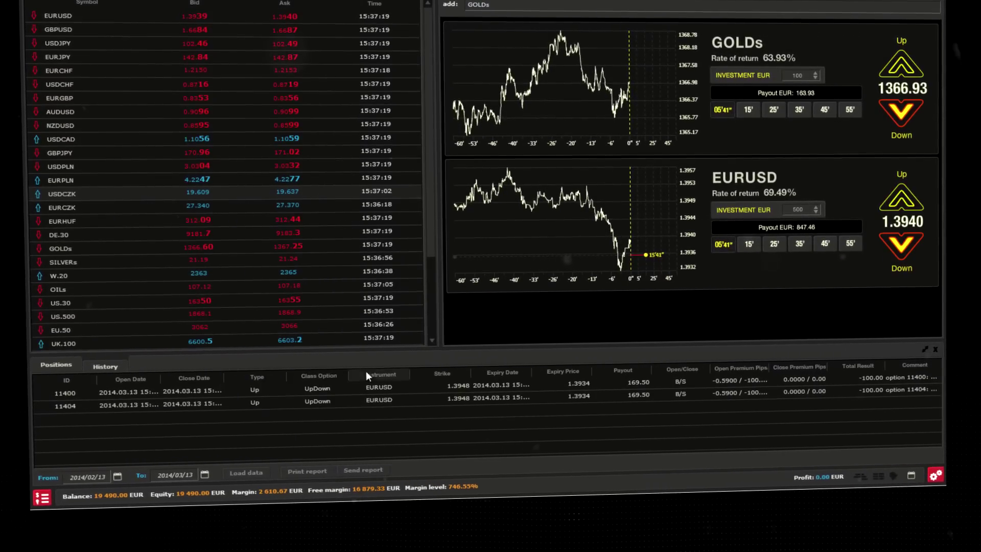
pyautogui.moveTo(388, 375); pyautogui.dragTo(453, 366)
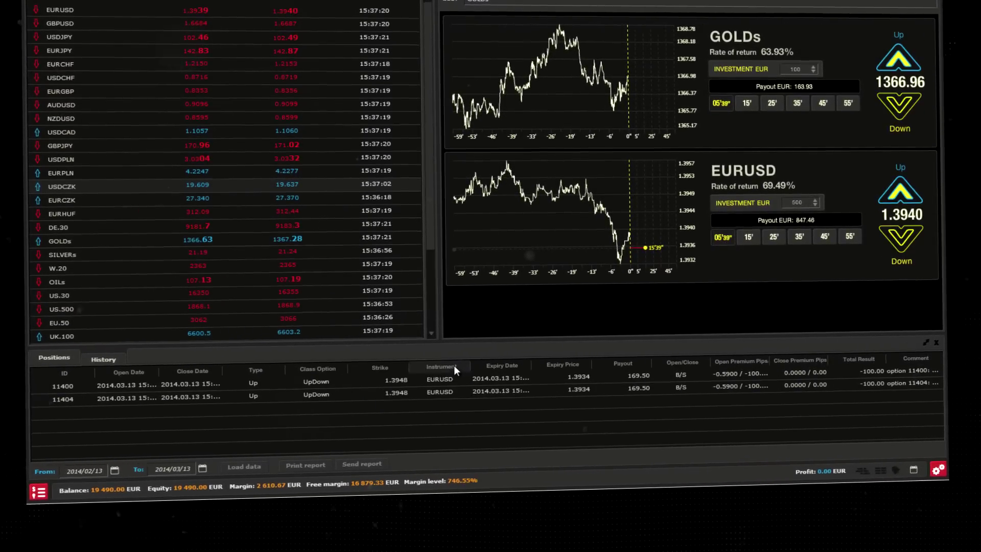